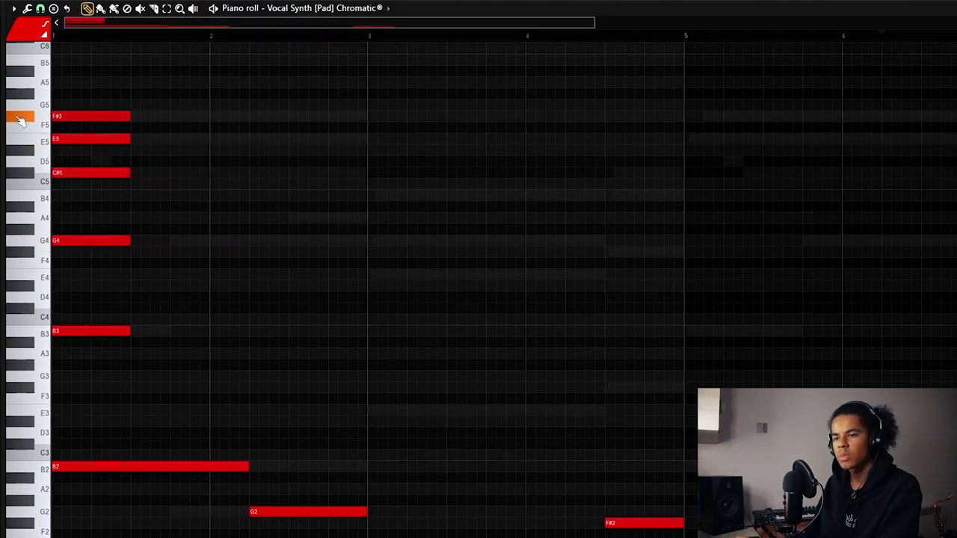
Step: Audition the opening Vocal Synth pad chord and delete its F#5 and E5 notes
key("space")
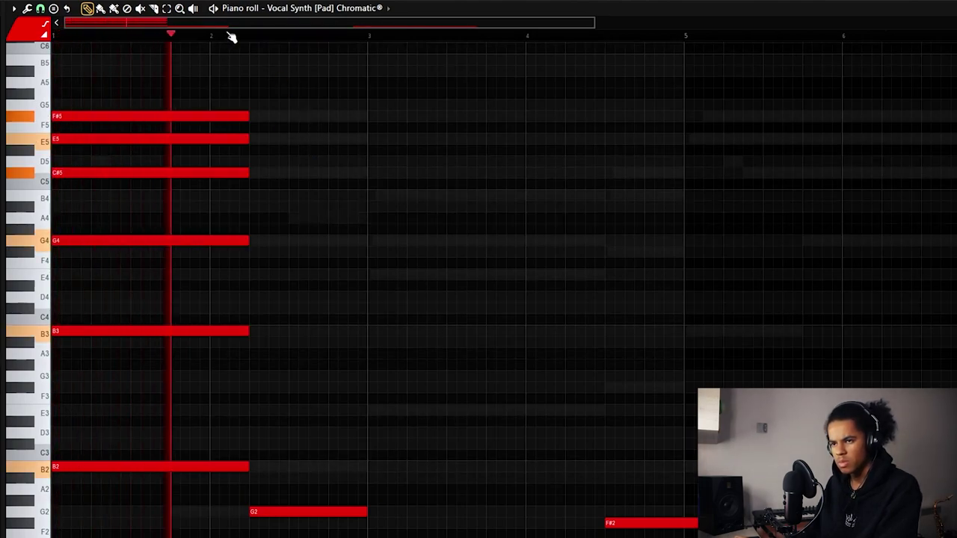
scroll(232, 38, "down", 3)
scroll(222, 27, "up", 2)
key("space")
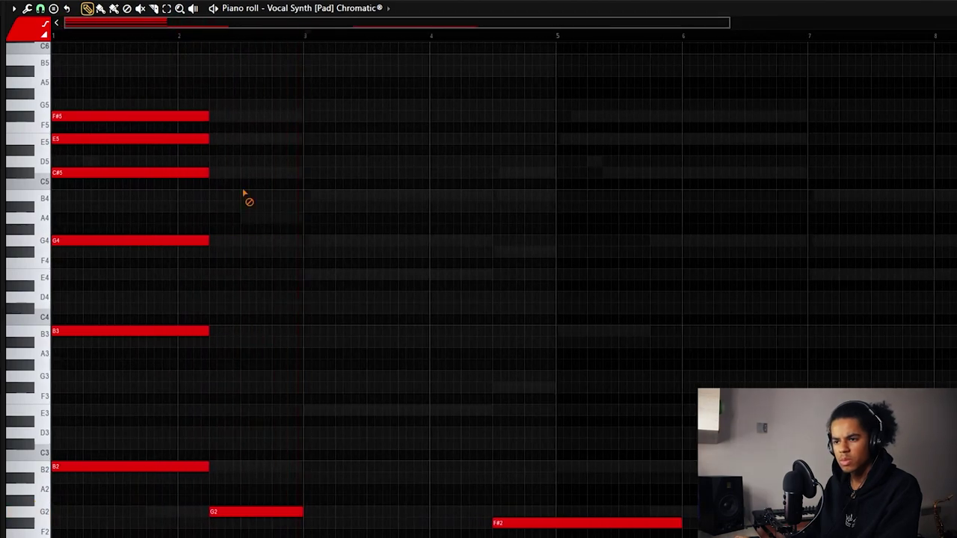
right_click(136, 116)
right_click(133, 139)
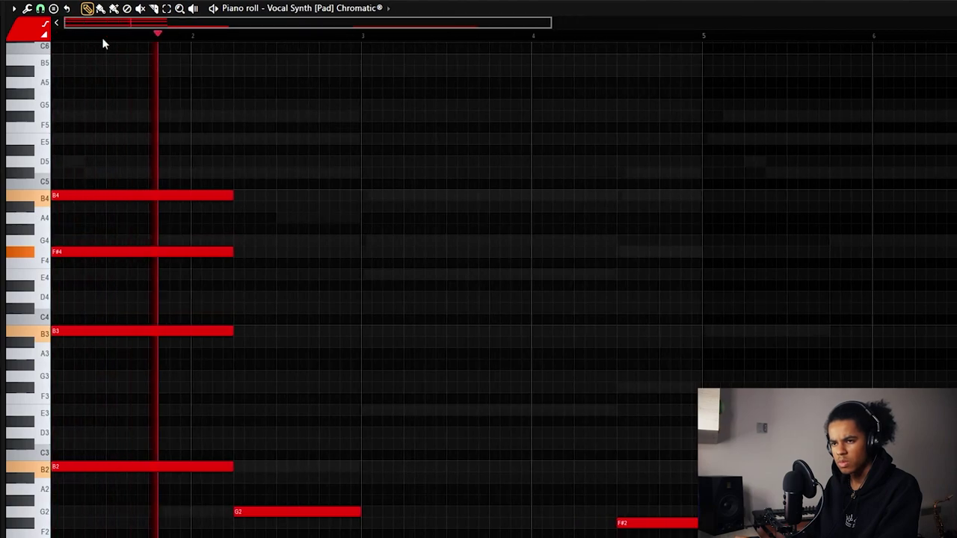
Step: Add B3 above the G2 bass note and draw the bar 3 chord with B4, G4, E4 and E3
scroll(120, 38, "up", 2)
left_click_drag(274, 323, 287, 333)
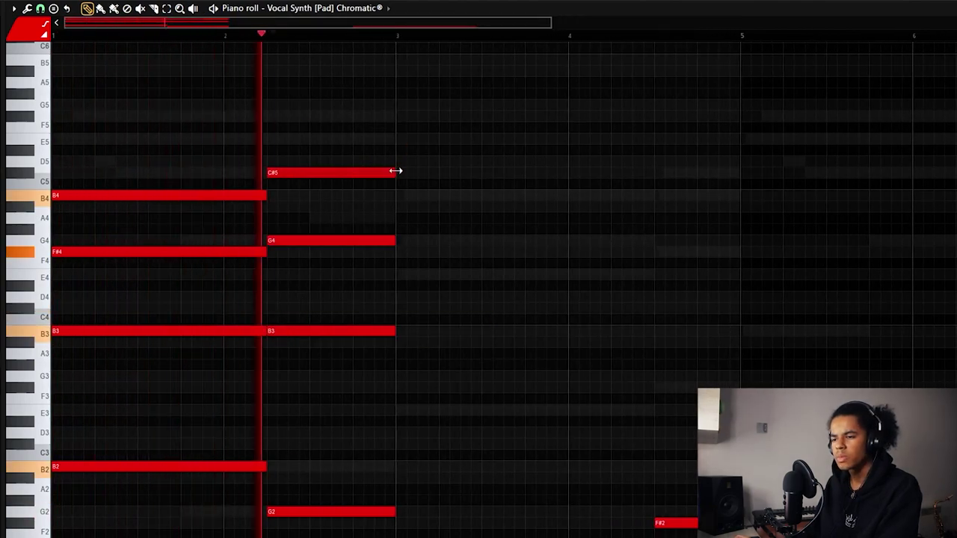
left_click_drag(397, 194, 606, 223)
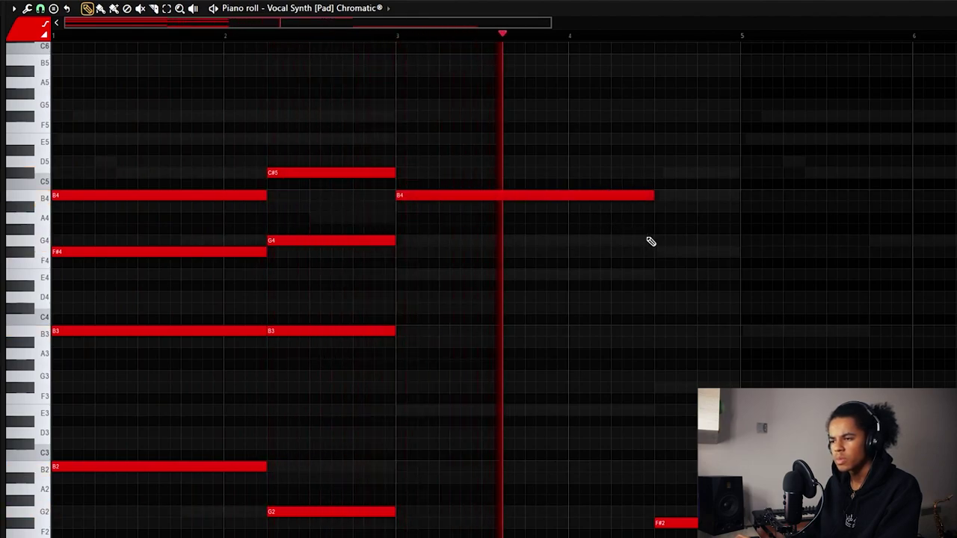
left_click_drag(519, 252, 648, 243)
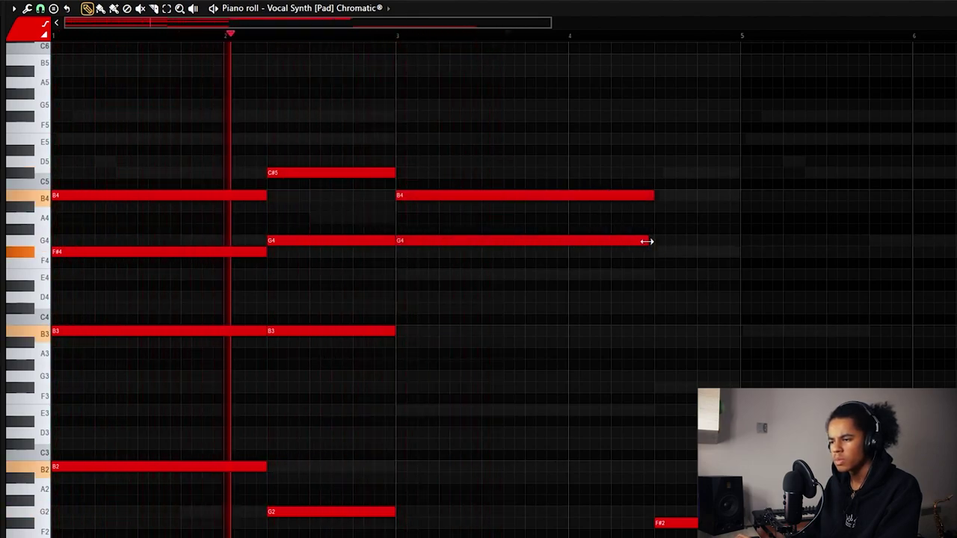
left_click_drag(399, 273, 656, 307)
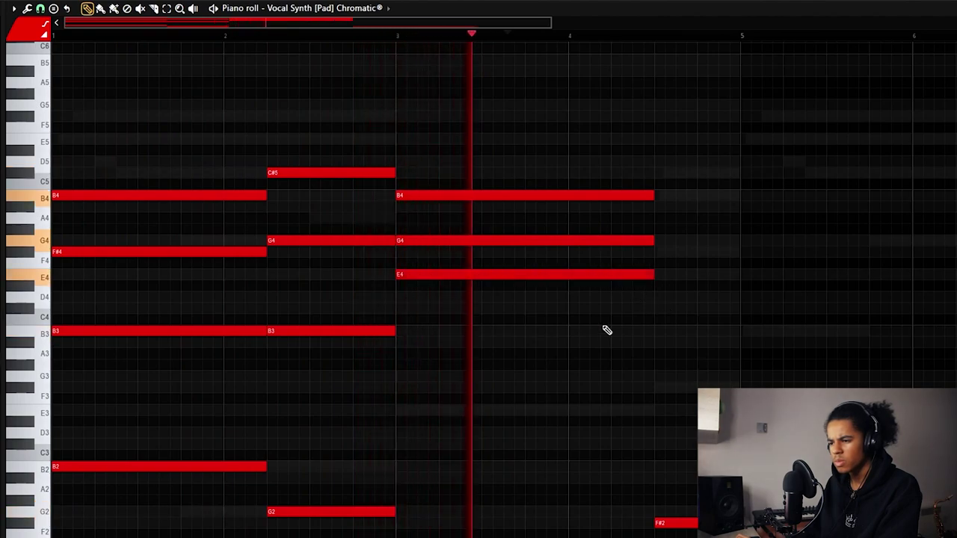
left_click_drag(398, 415, 636, 427)
Step: Build the chord over the F#2 bass note with F#3 and F#4, ending at bar 5
left_click_drag(657, 388, 739, 387)
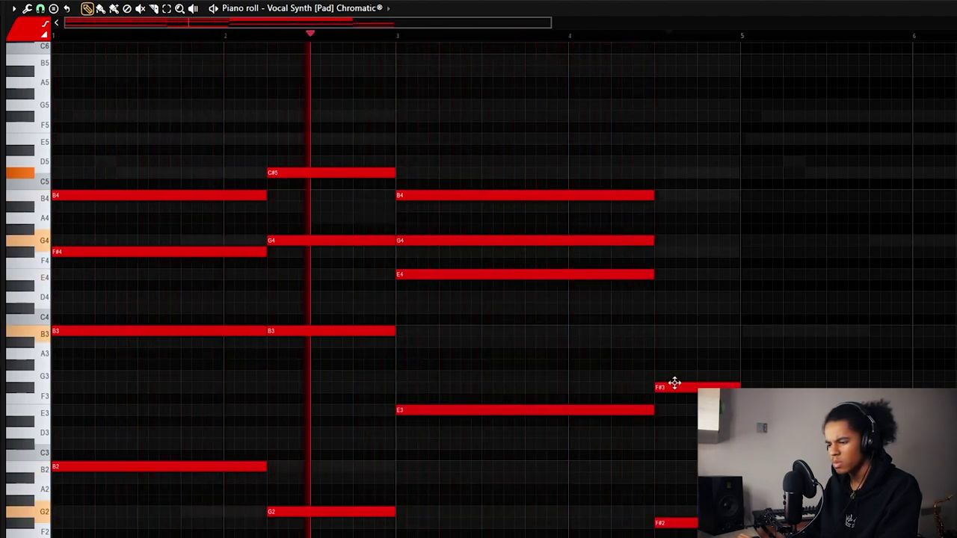
left_click(658, 252)
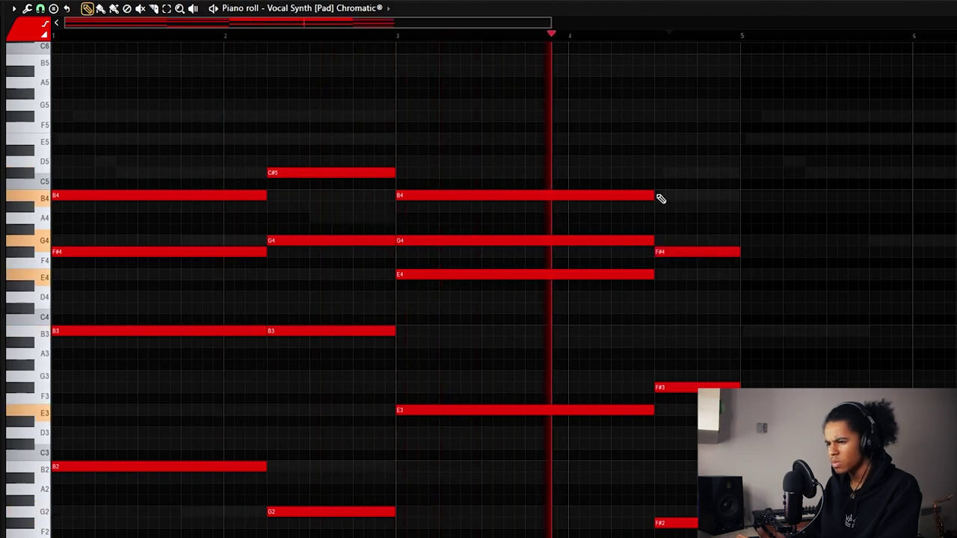
left_click_drag(733, 215, 739, 209)
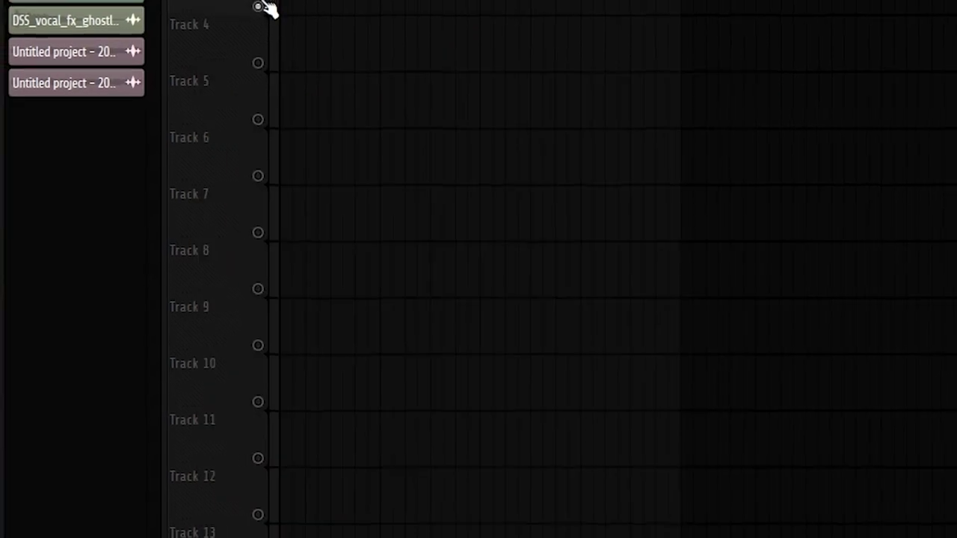
Step: Place a vocal FX sample on Track 4 of the playlist
left_click_drag(90, 35, 277, 43)
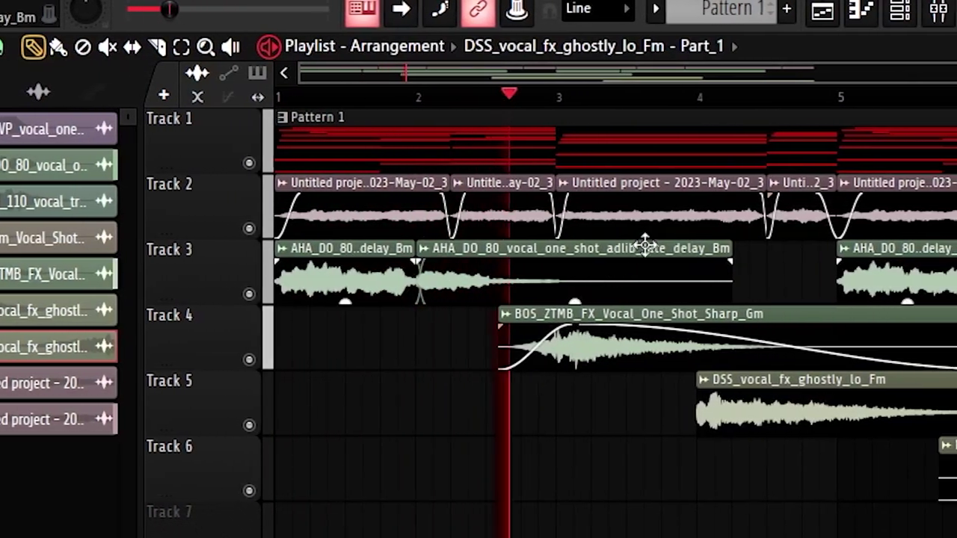
Step: Examine the sample settings of the BOS_ZTMB_FX_Vocal_One_Shot_Sharp_Gm clip and look over the vocal arrangement
double_click(582, 217)
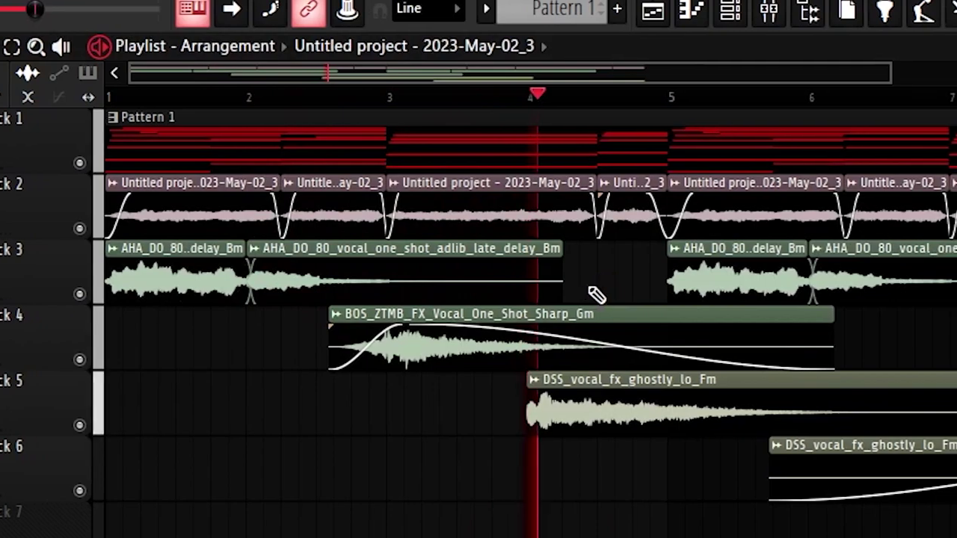
double_click(389, 337)
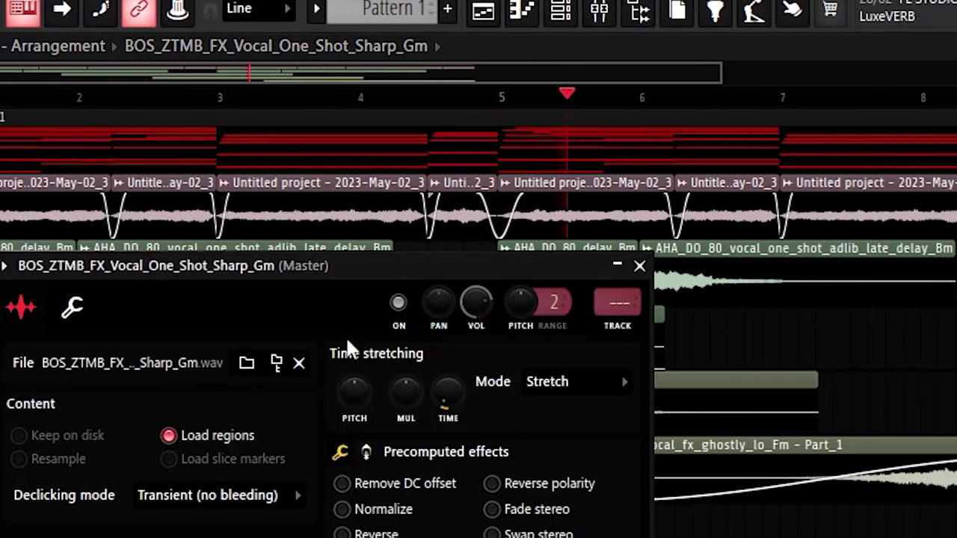
left_click(756, 344)
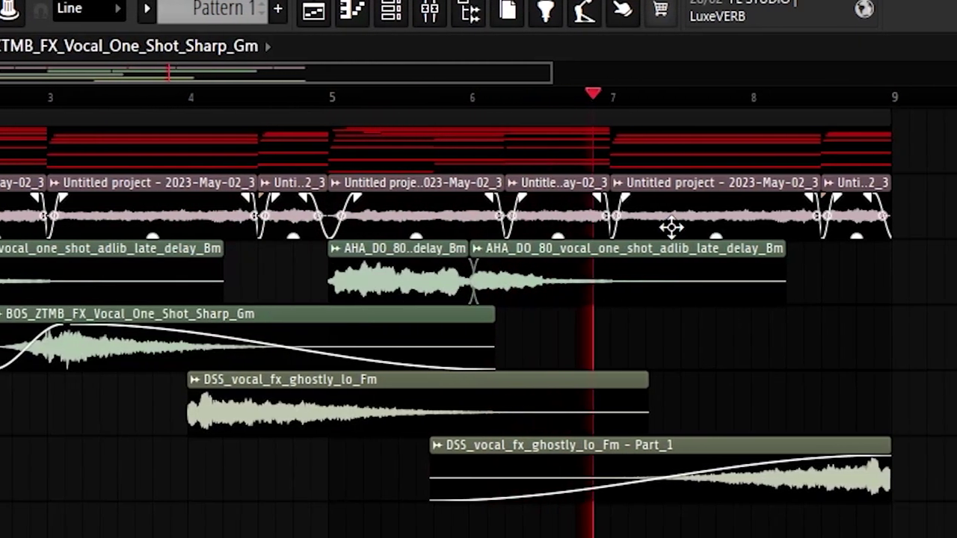
scroll(792, 99, "down", 2)
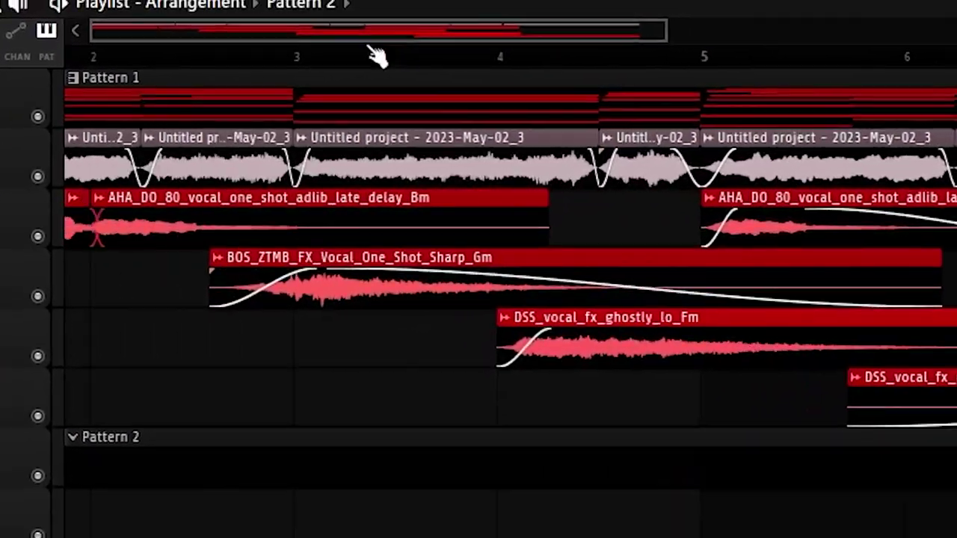
Step: Bring up the channel rack for Pattern 2 and add a hi-hat note just before bar 8 in the piano roll
key("F6")
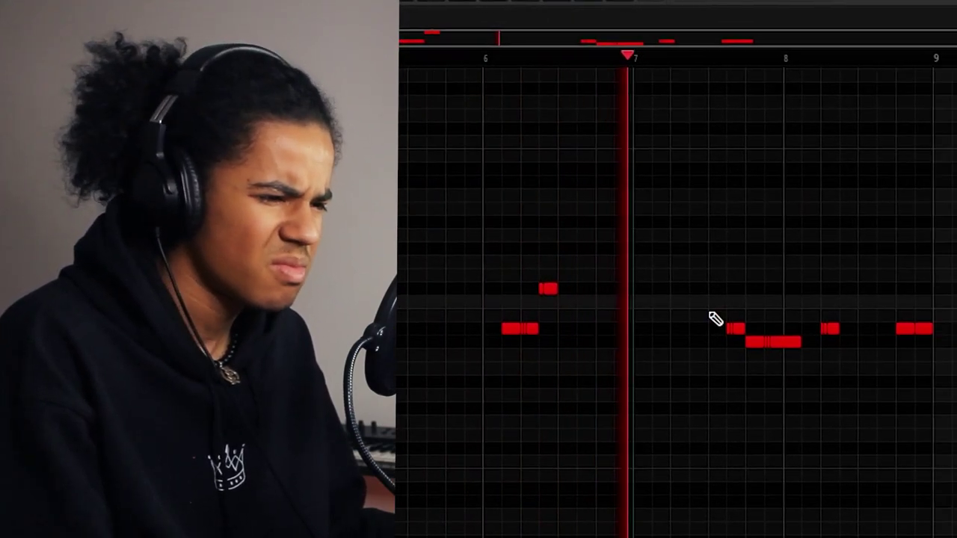
left_click(757, 354)
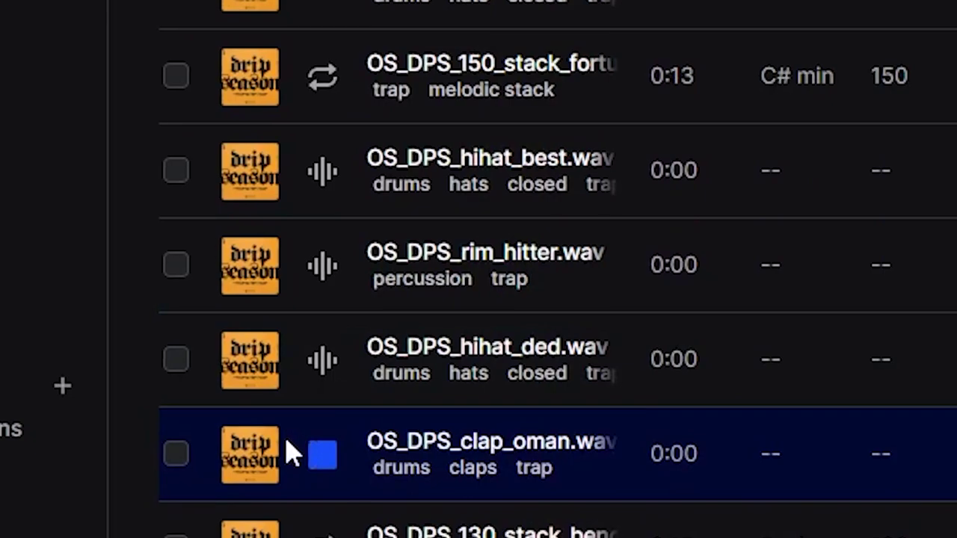
Step: Audition the Drip Season hi-hat and rim samples and bring OS_DPS_rim_hitter.wav into the project
left_click(290, 352)
left_click(300, 299)
left_click(333, 202)
left_click(334, 240)
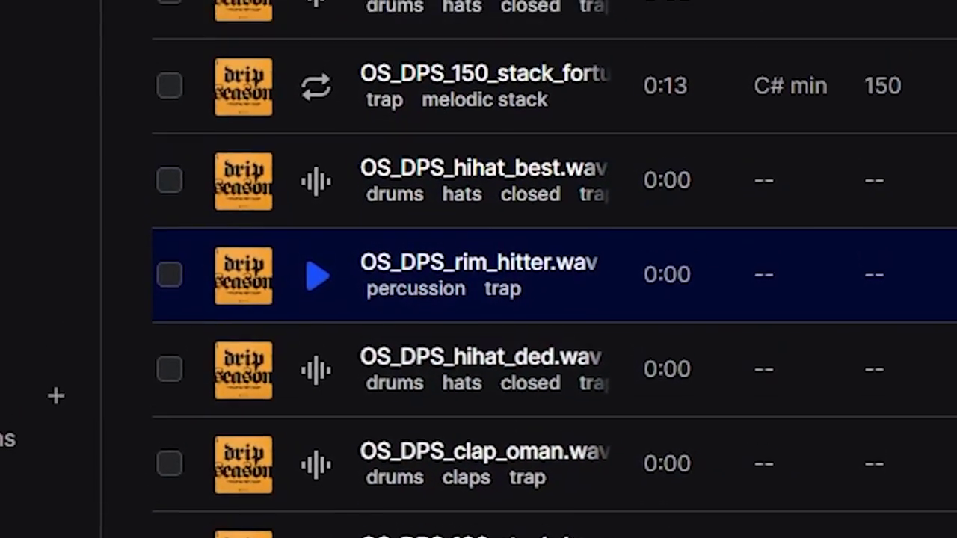
left_click_drag(474, 291, 474, 278)
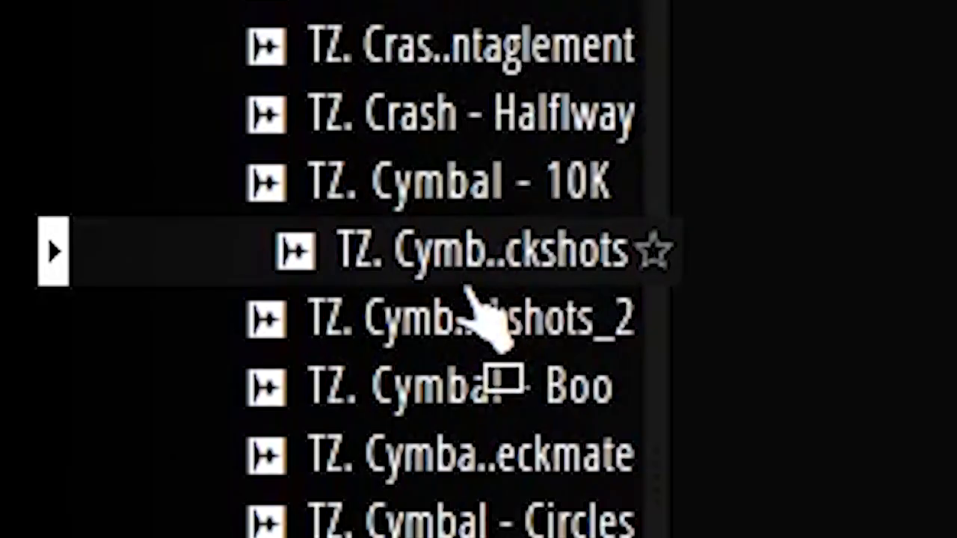
Step: Load the TZ. Cymbal - Backshots sample into the channel rack
left_click_drag(480, 309, 471, 254)
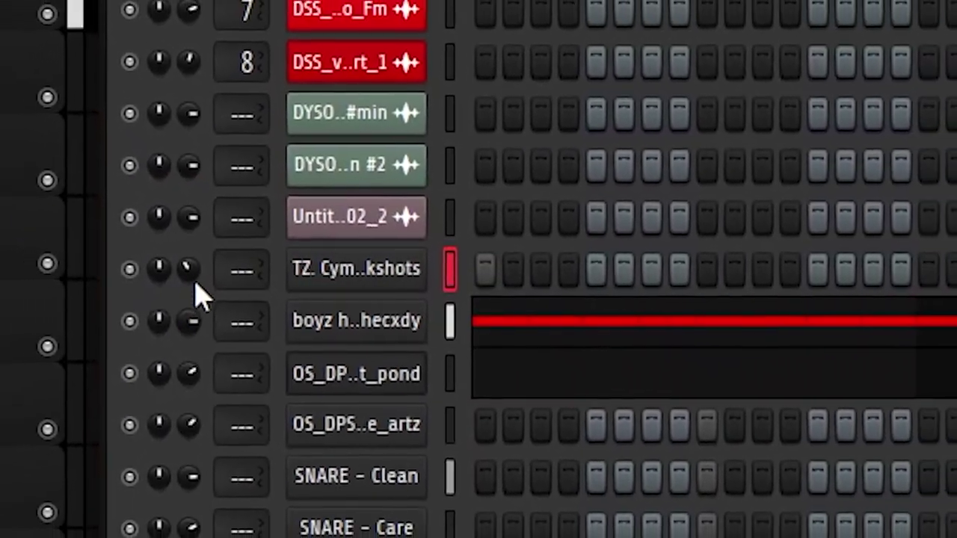
left_click_drag(449, 224, 893, 426)
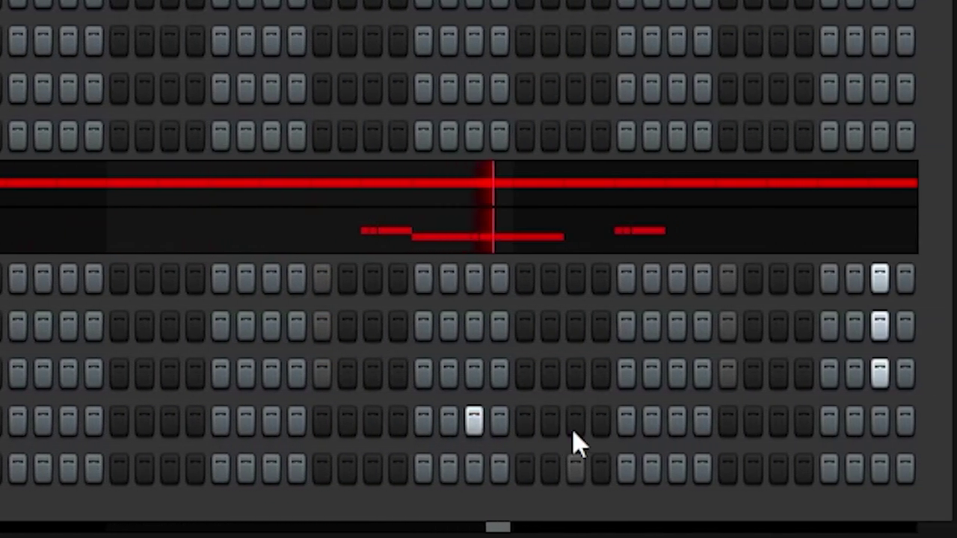
Step: Open the Snare 14 channel in the piano roll
right_click(288, 451)
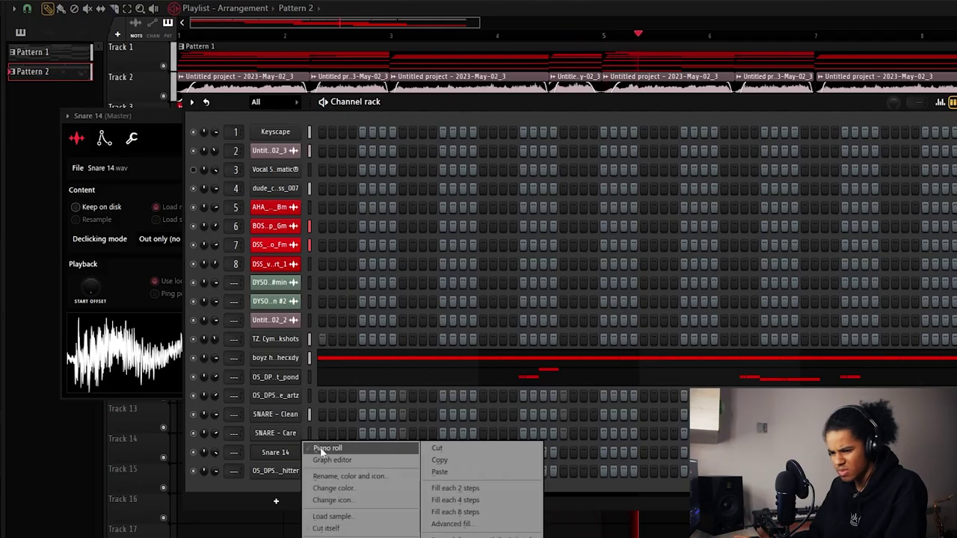
left_click(322, 448)
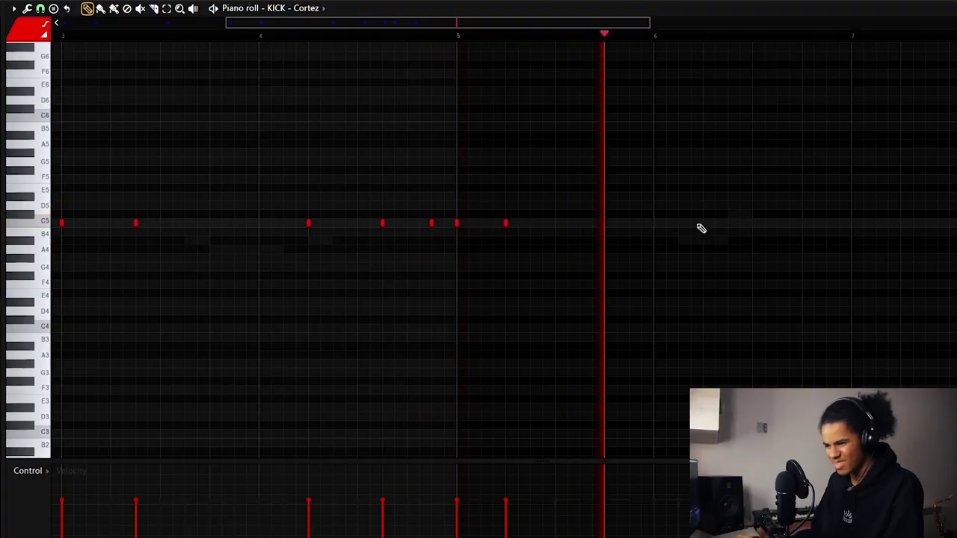
Step: Continue the KICK - Cortez pattern with C5 kicks in bar 6 and at bar 7, and play it from bar 6
scroll(695, 94, "right", 5)
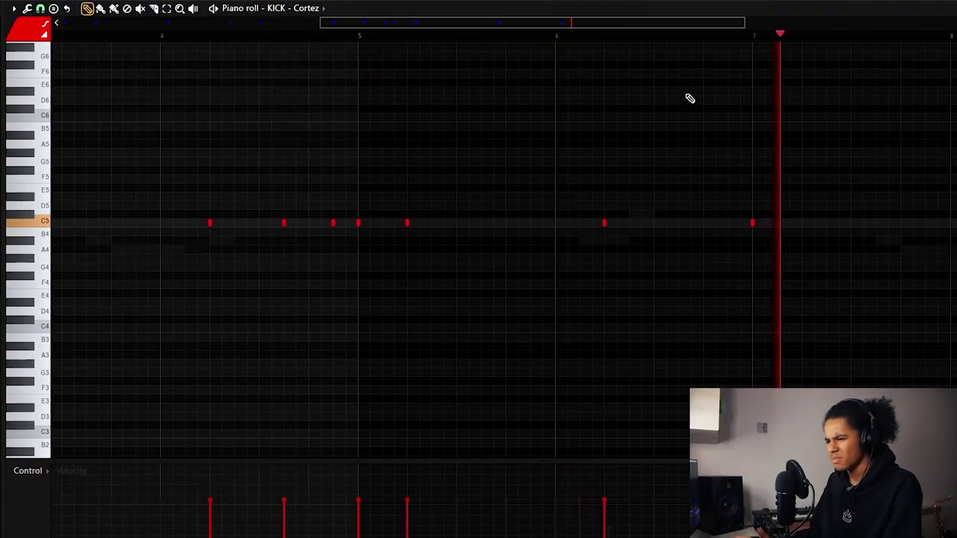
left_click(553, 35)
scroll(655, 57, "right", 3)
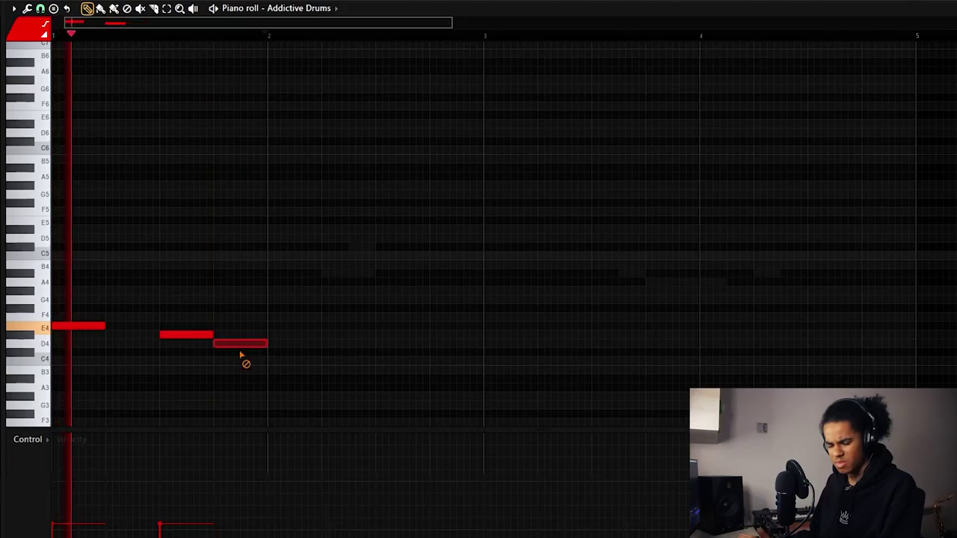
Step: Complete the two-bar Addictive Drums phrase with C#4, D4 and D#4 notes in bar 2 and duplicate it to fill eight bars
left_click_drag(246, 363, 263, 349)
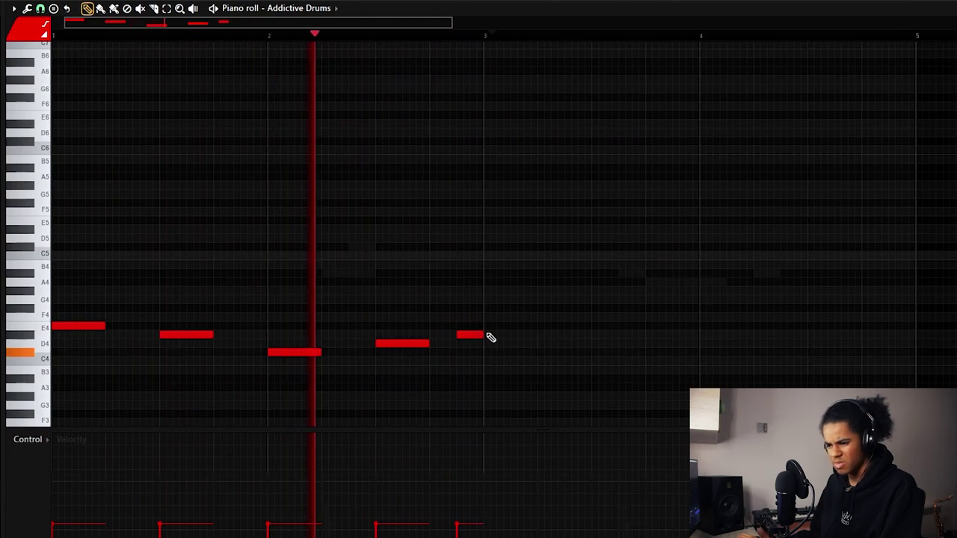
key("ctrl+b")
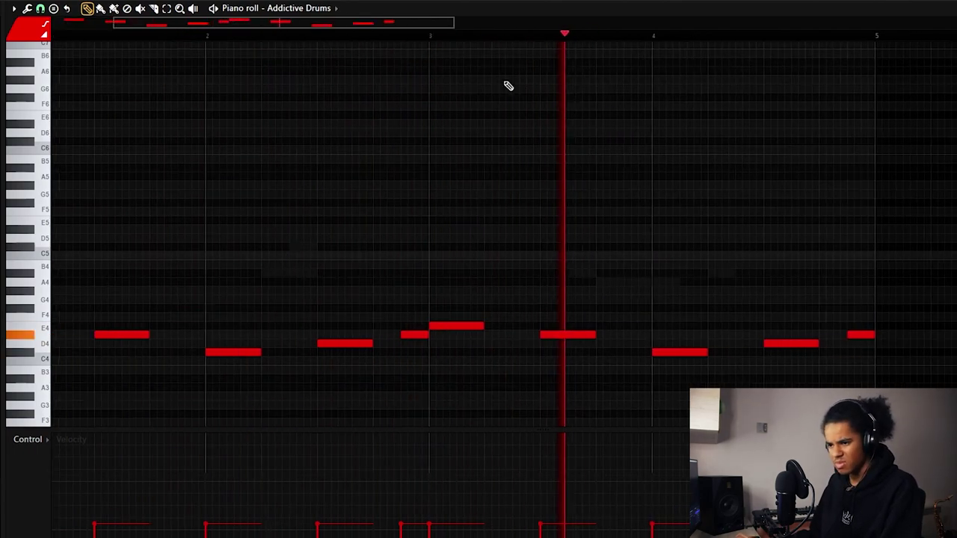
scroll(468, 43, "down", 4)
key("ctrl+b")
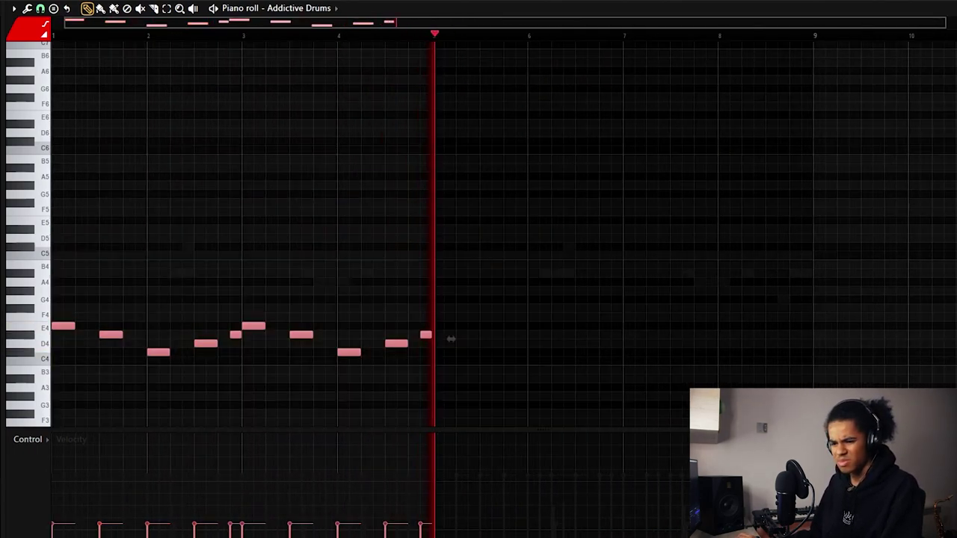
key("ctrl+d")
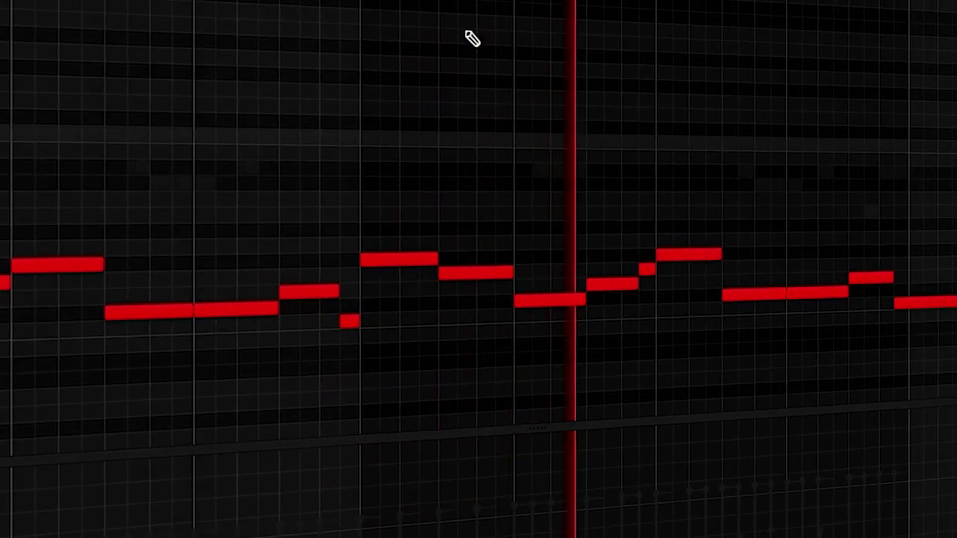
Step: Apply legato to the Addictive Drums notes and trim the final note to end at bar 9
key("ctrl+l")
left_click_drag(956, 315, 905, 317)
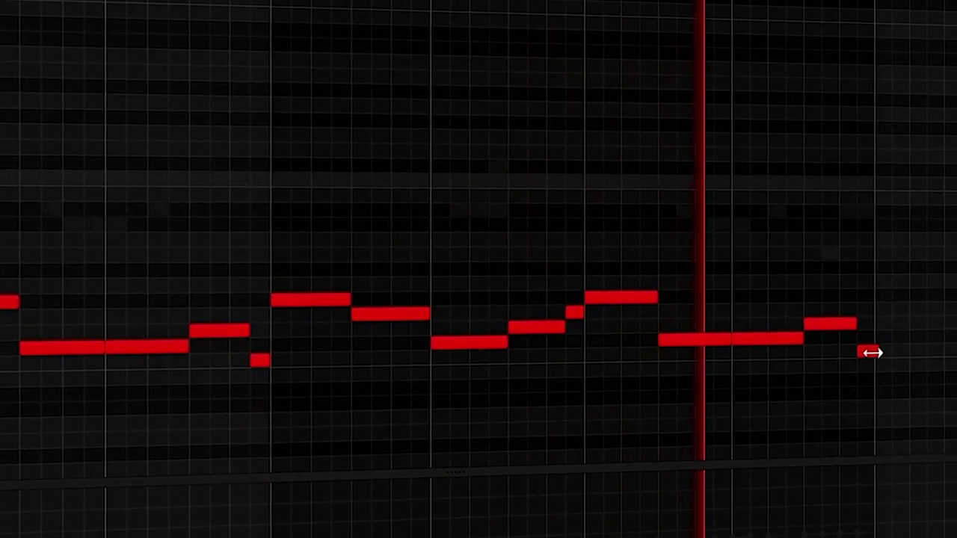
left_click(857, 363)
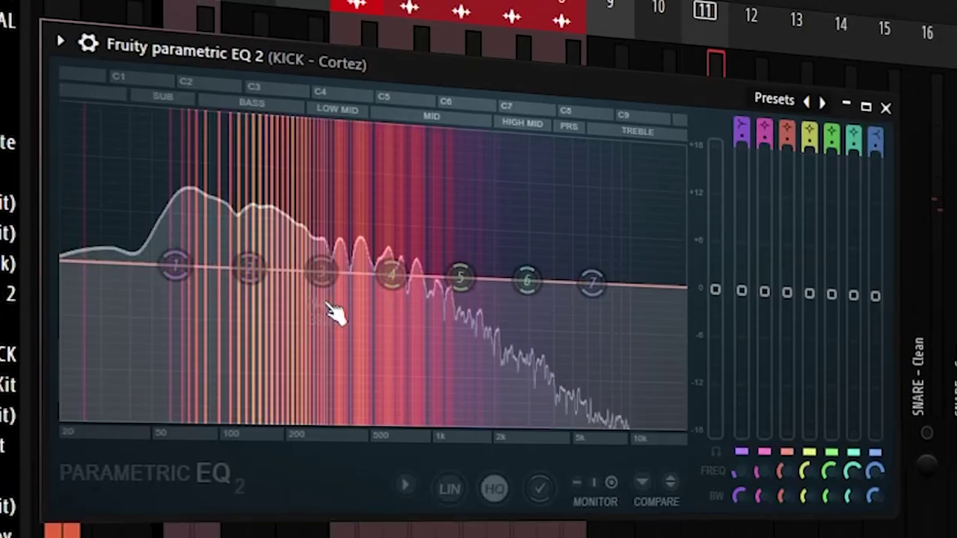
Step: In the KICK - Cortez parametric EQ, raise band 2 slightly and pull band 1 down
left_click_drag(249, 267, 239, 253)
left_click_drag(175, 265, 180, 295)
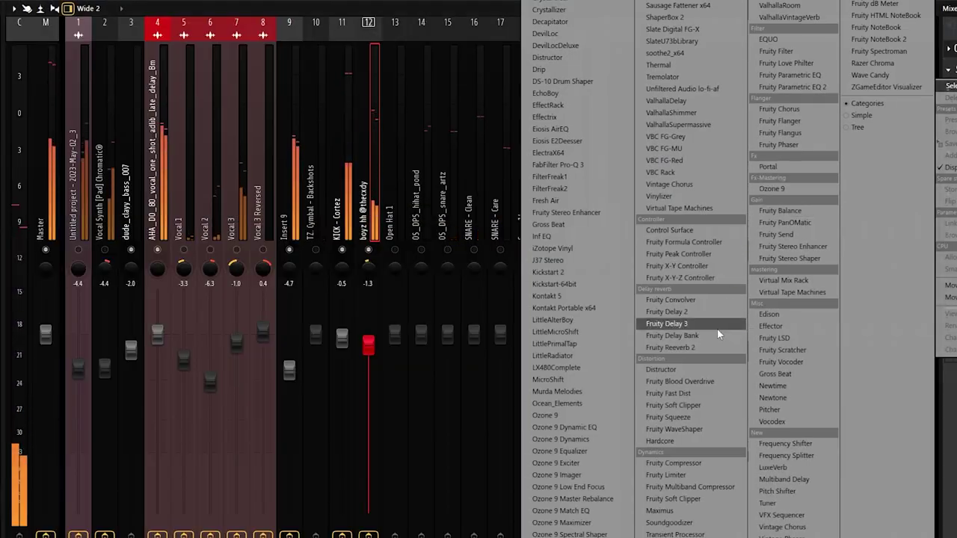
Step: Add Fruity Delay 3 to the boyz hh mixer track
left_click(696, 329)
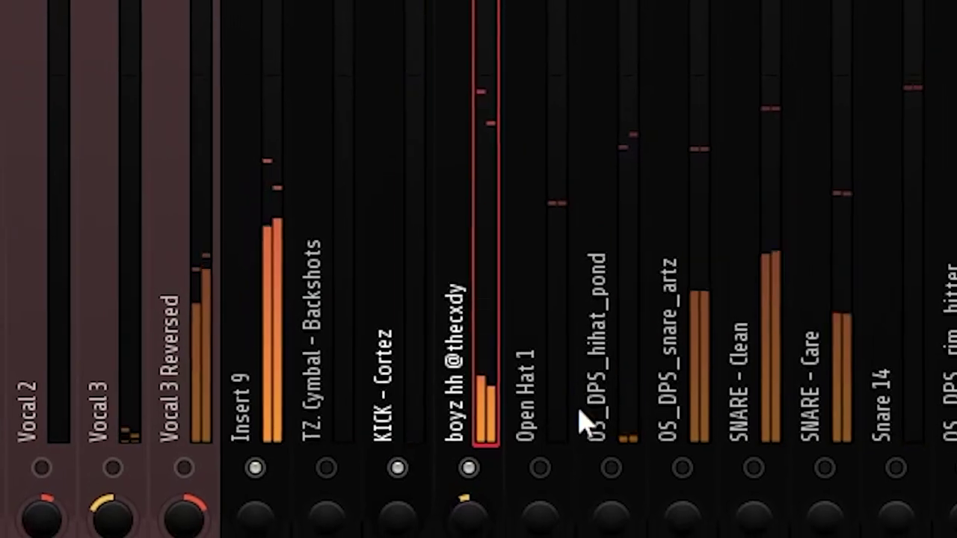
Step: Select the Open Hat 1 mixer track, followed by the Untitled project - 2023-May-02_5 track
left_click(557, 418)
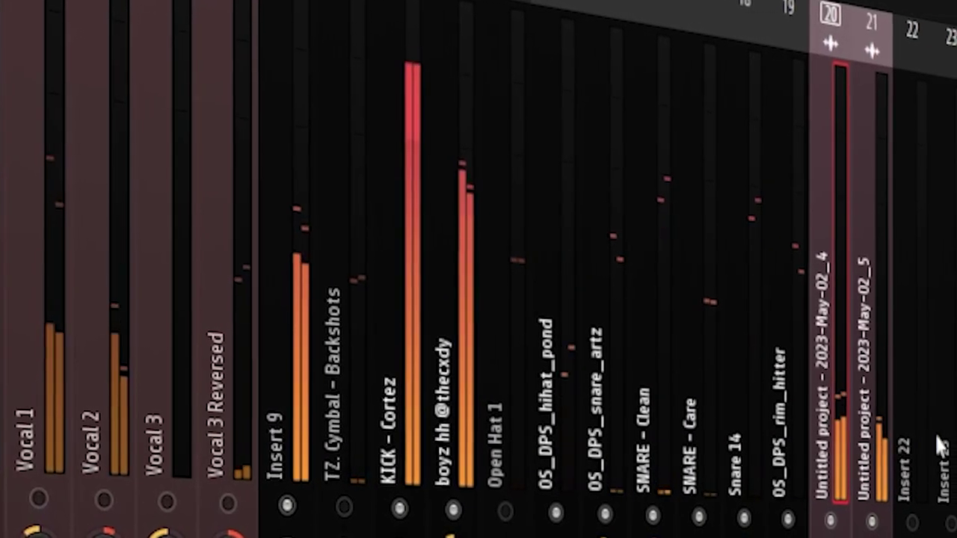
left_click(882, 284)
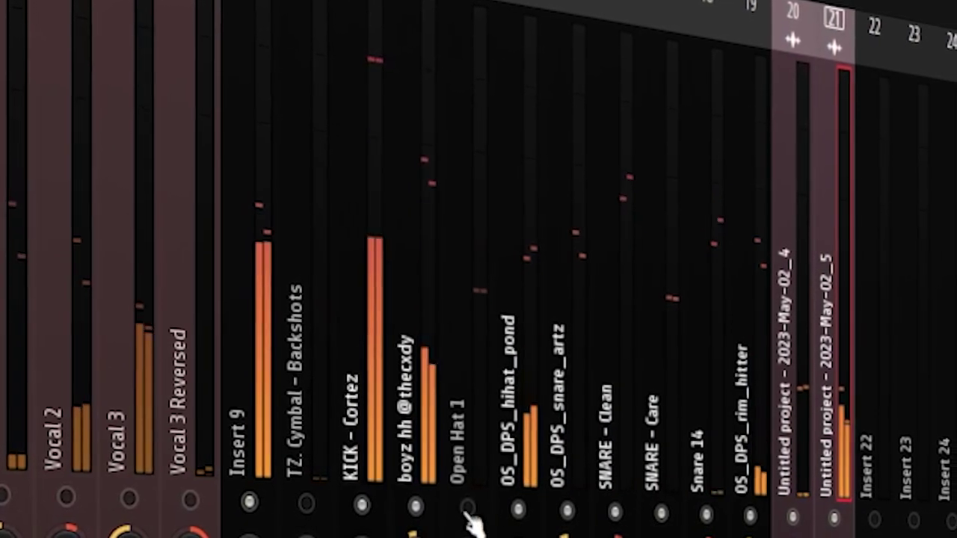
Step: Toggle the mute of the Open Hat 1 mixer track and apply a dark-to-light red gradient to the channels
left_click(475, 501)
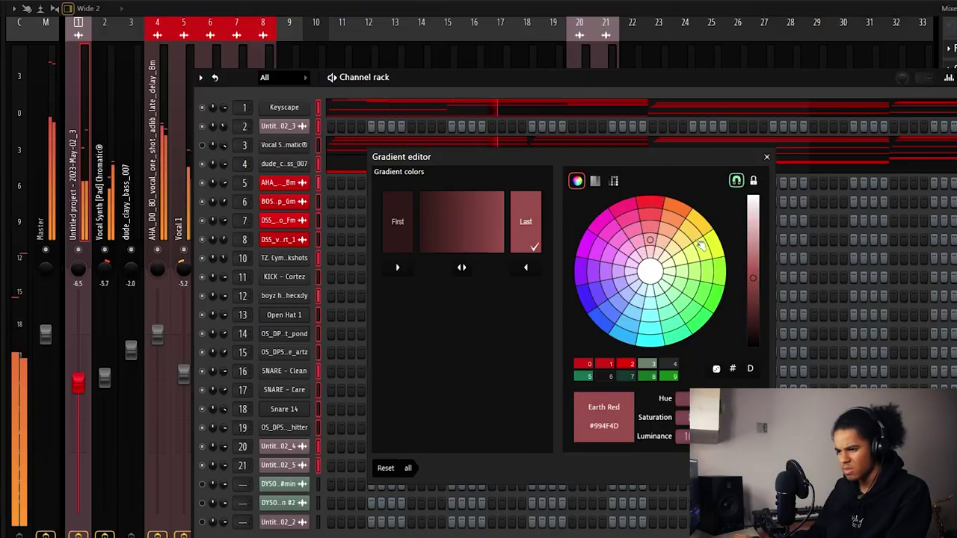
key("Return")
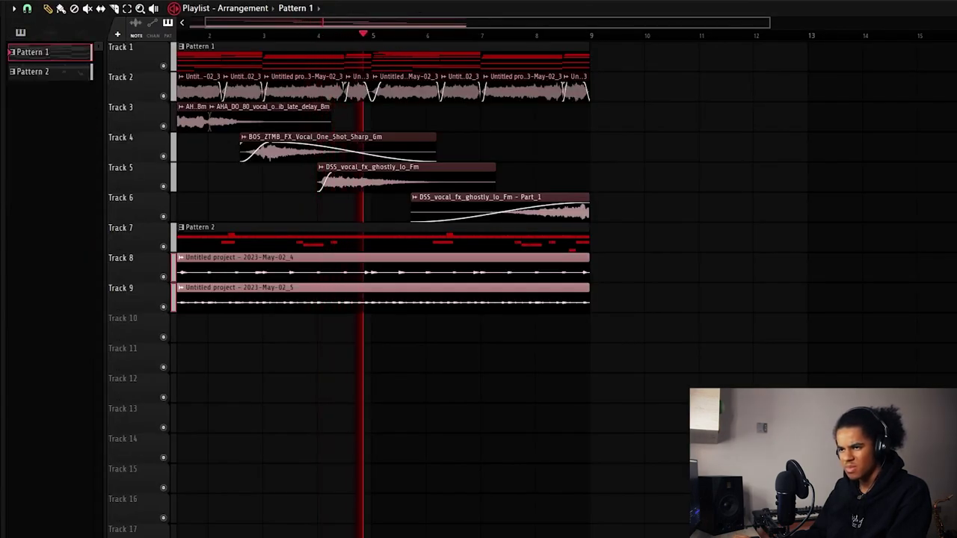
Step: Split the melody pattern (Pattern 1) and the drum pattern by channel into separate pattern clips
left_click(473, 190)
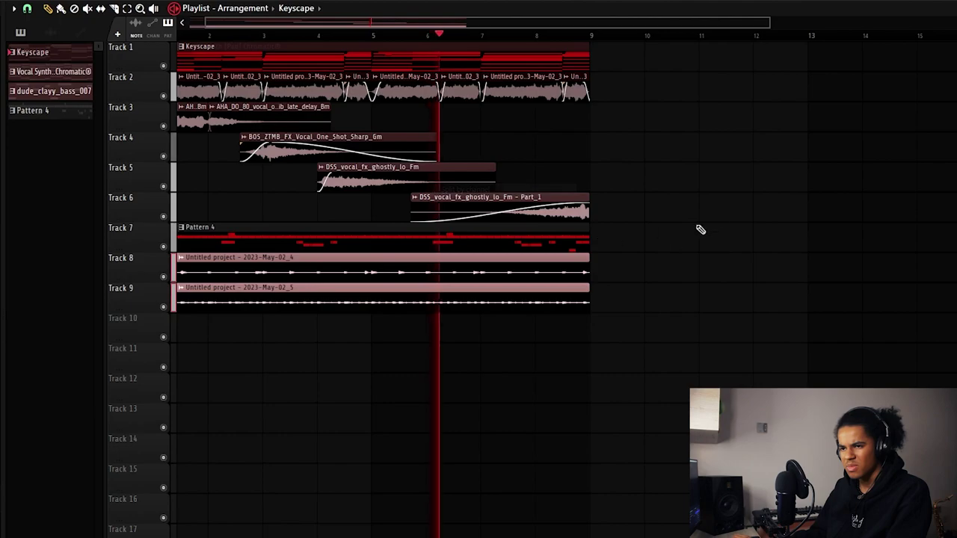
left_click(382, 3)
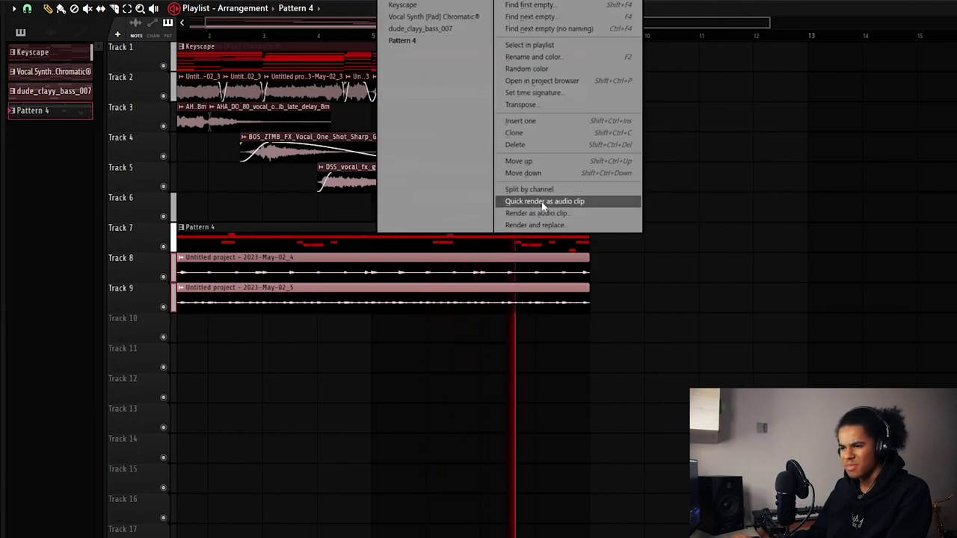
left_click(544, 192)
Step: Move the main clips to bar 17 and duplicate the intro's dude_clayy_bass_007, AHA and DSS ghostly vocal clips at bar 9
left_click_drag(455, 299, 880, 261)
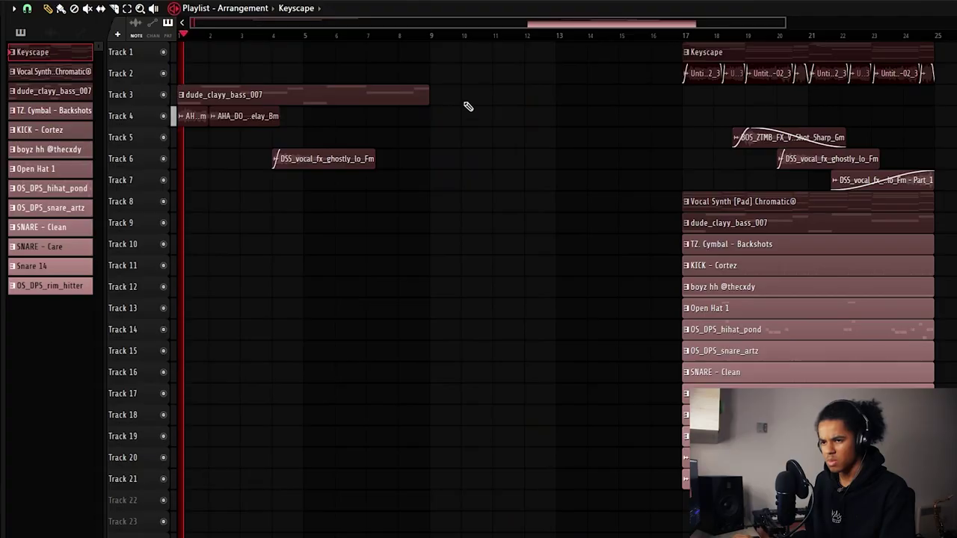
left_click_drag(479, 42, 175, 188)
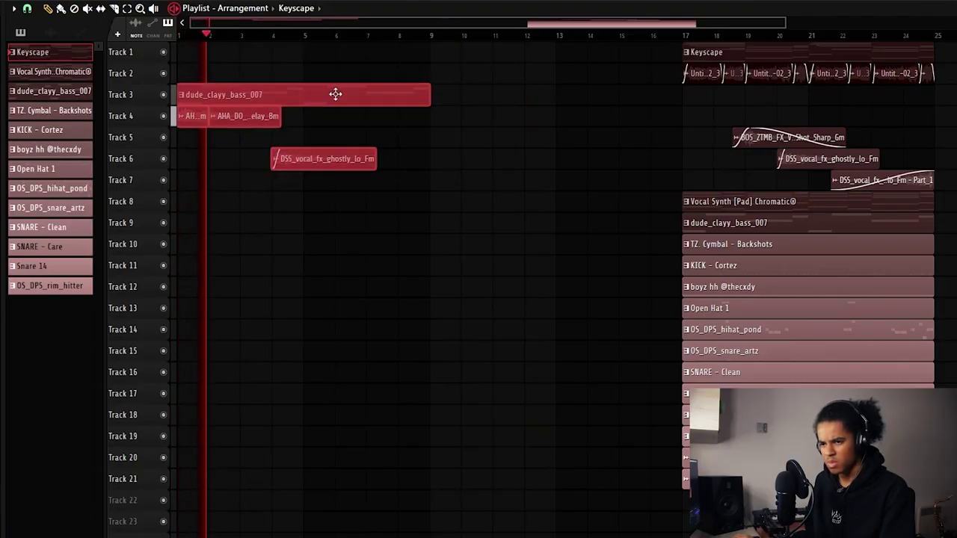
key("ctrl+b")
scroll(538, 105, "up", 2)
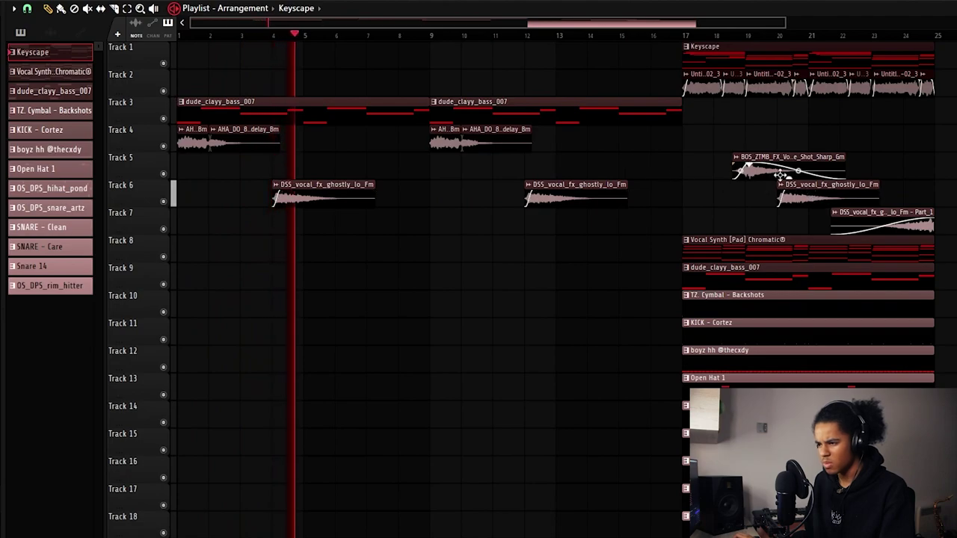
Step: Move the BOS_ZTMB vocal clip on Track 5 to between bars 6 and 7, and the Keyscape clip to bar 25
left_click_drag(783, 166, 421, 166)
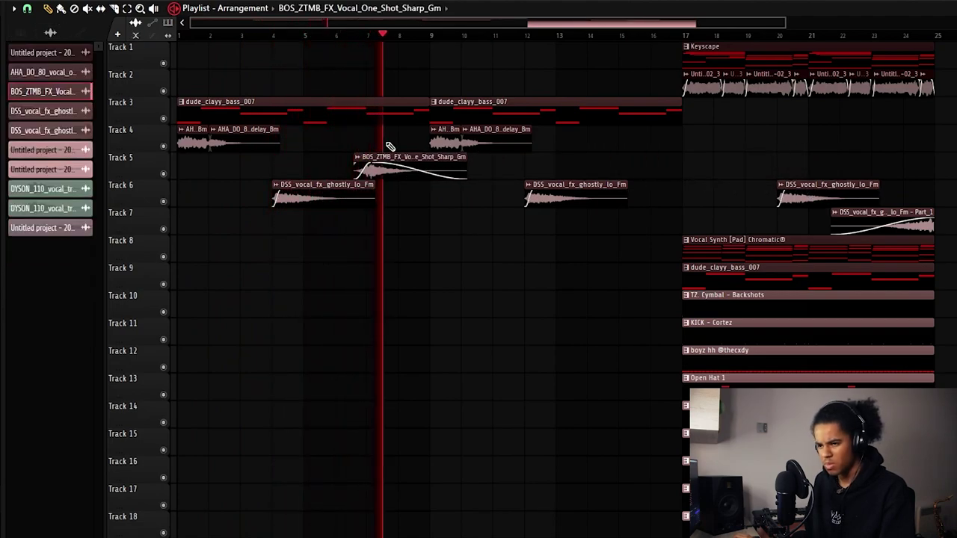
left_click(693, 47)
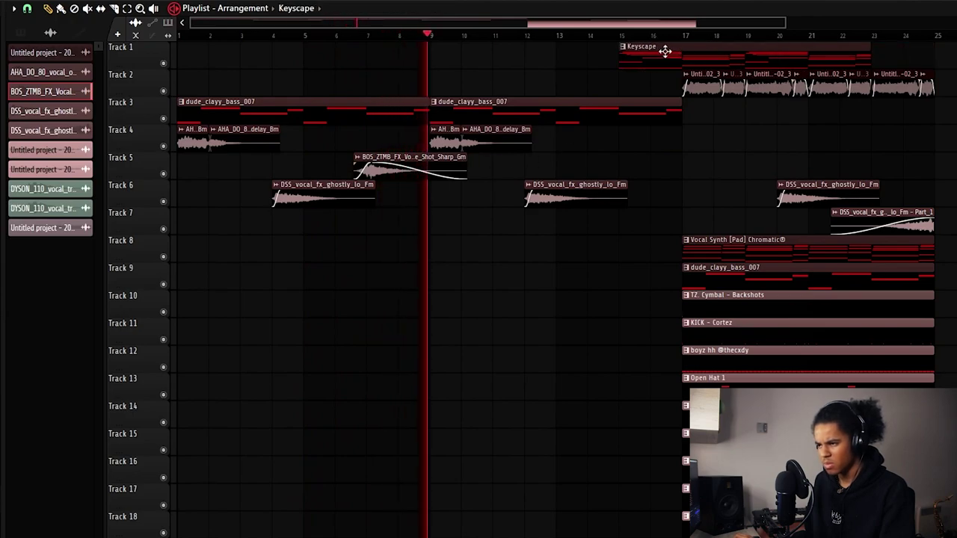
left_click_drag(740, 29, 843, 149)
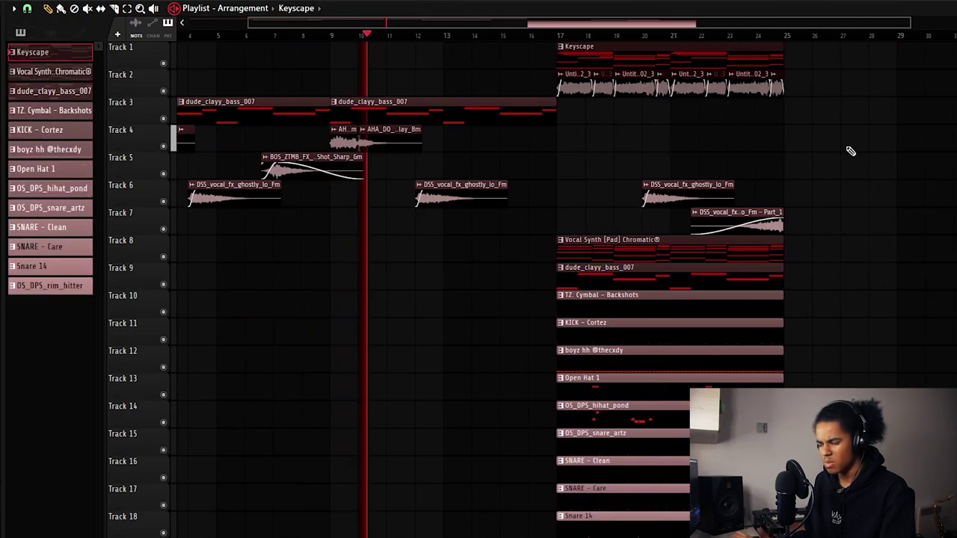
left_click_drag(725, 49, 951, 57)
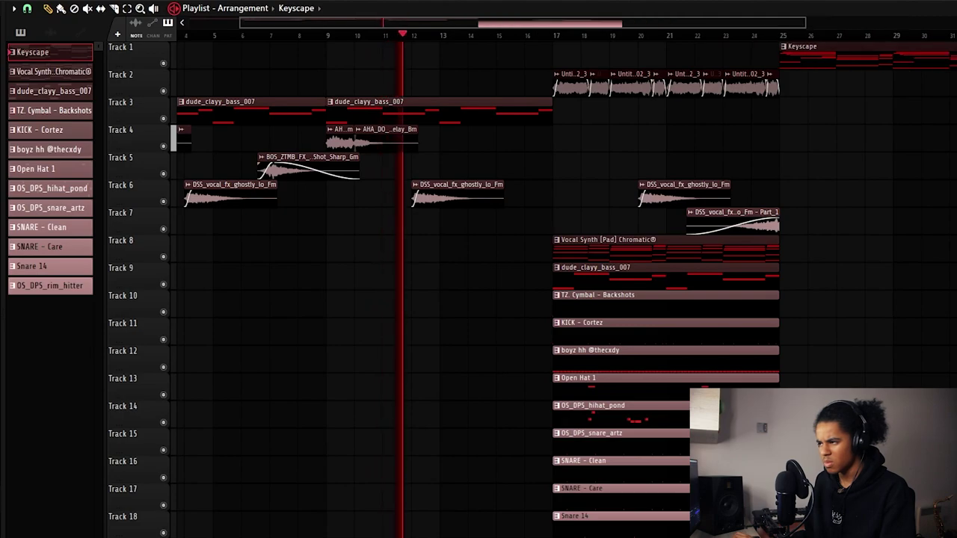
Step: Delete the Vocal Synth [Pad] Chromatic clip and the Untitled project _4 and _5 clips from the bar 17 section
scroll(951, 57, "down", 1)
right_click(685, 217)
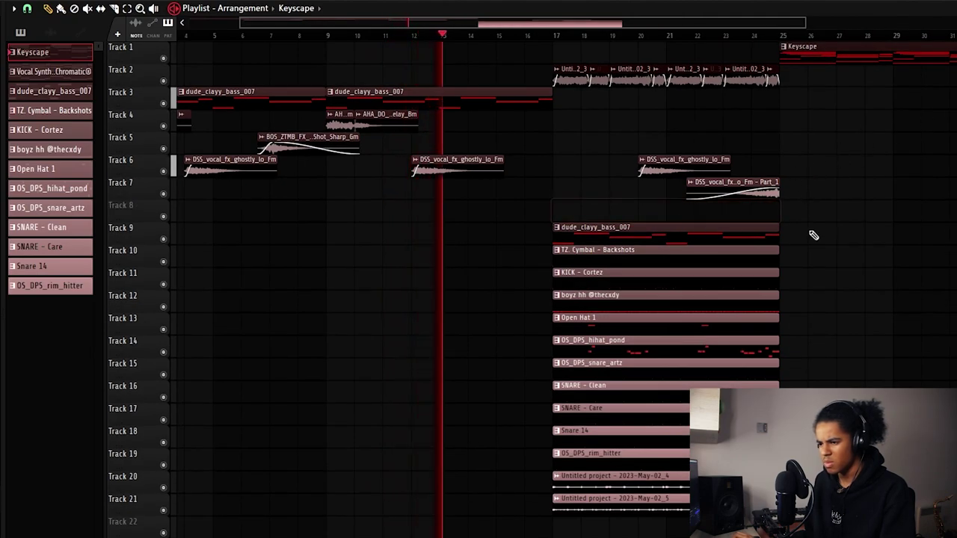
left_click(630, 486)
right_click(630, 487)
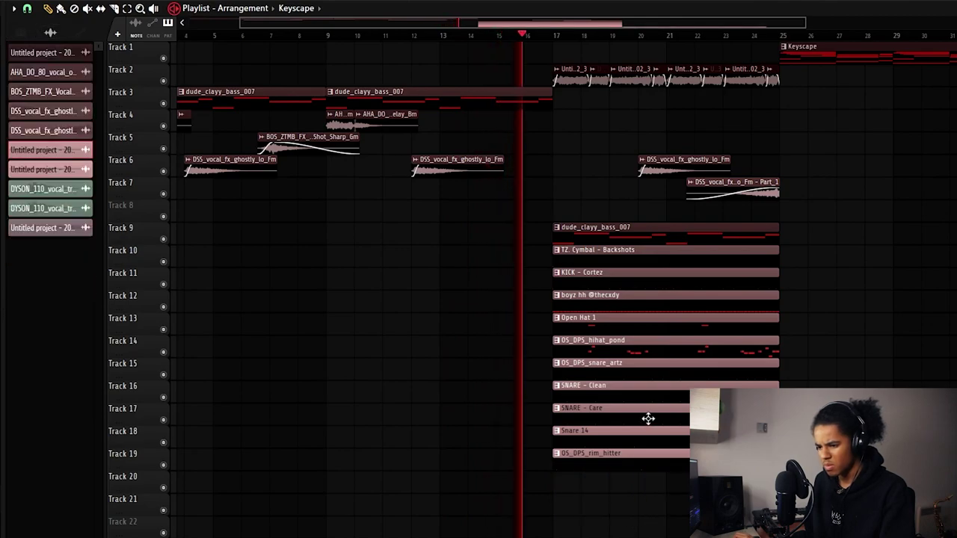
Step: Duplicate the intro's bass and vocal clips to bar 17, and repeat the remaining bar 17–25 clips at bar 25
key("ctrl+b")
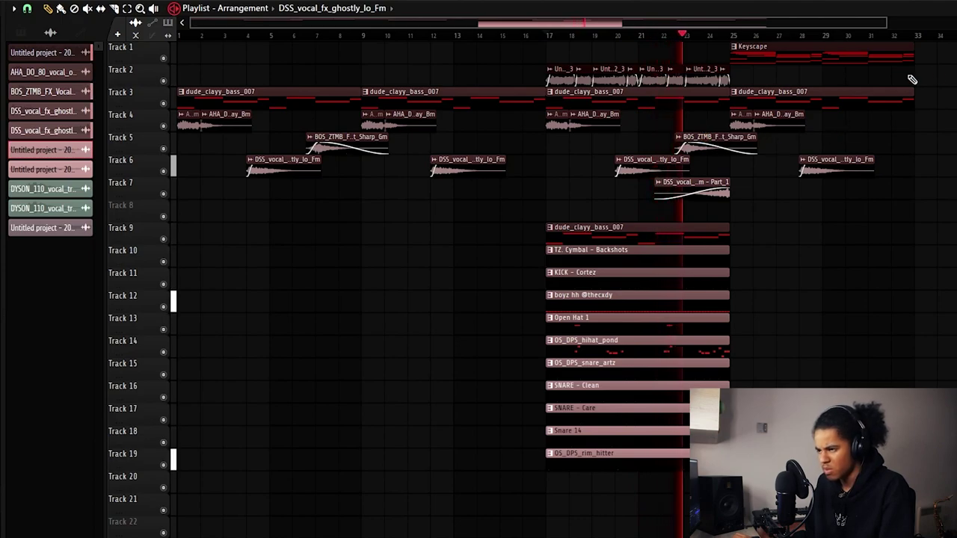
left_click_drag(556, 60, 690, 528)
key("ctrl+b")
key("ctrl+d")
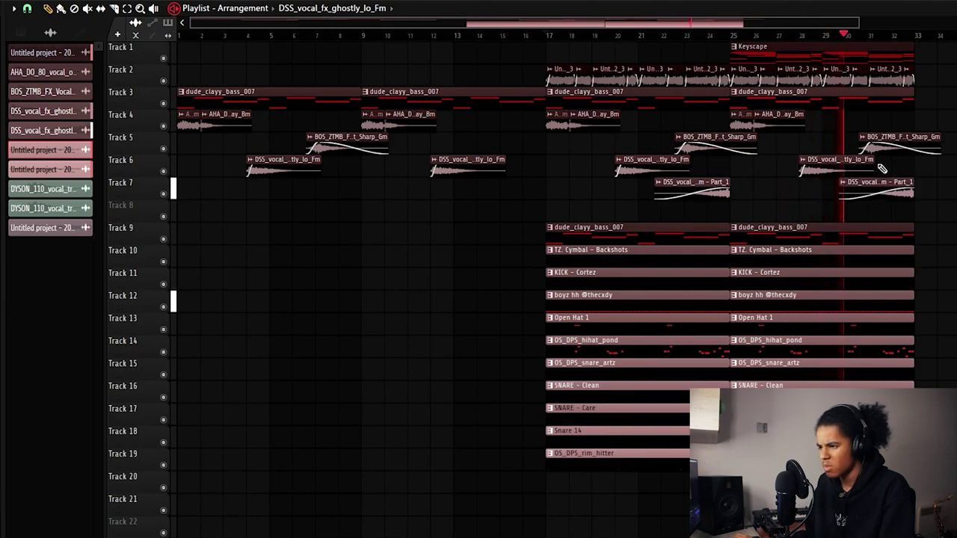
Step: Duplicate the bar 25–33 section to bar 33 and fill bars 41–57 with copies of the bass, vocal and drum clips
left_click(905, 143)
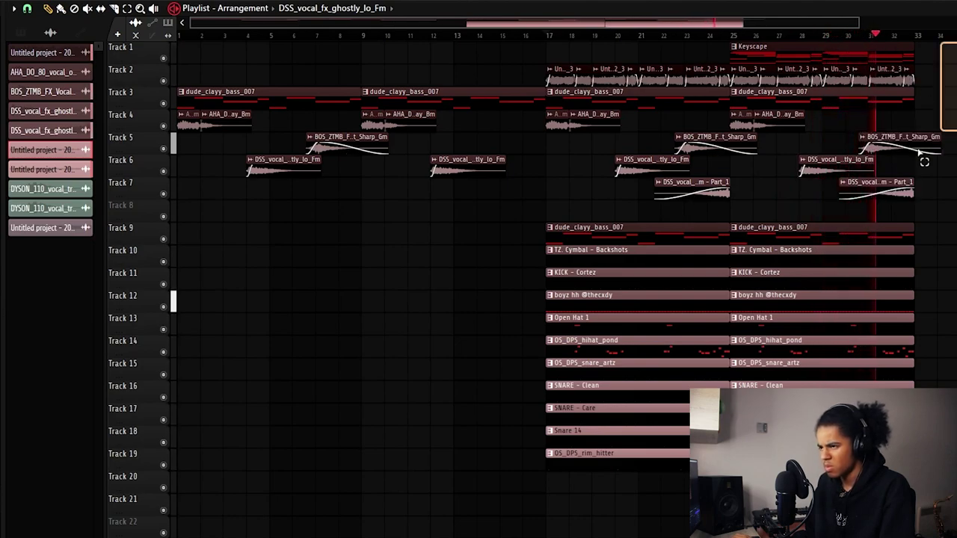
key("ctrl+b")
key("ctrl+b")
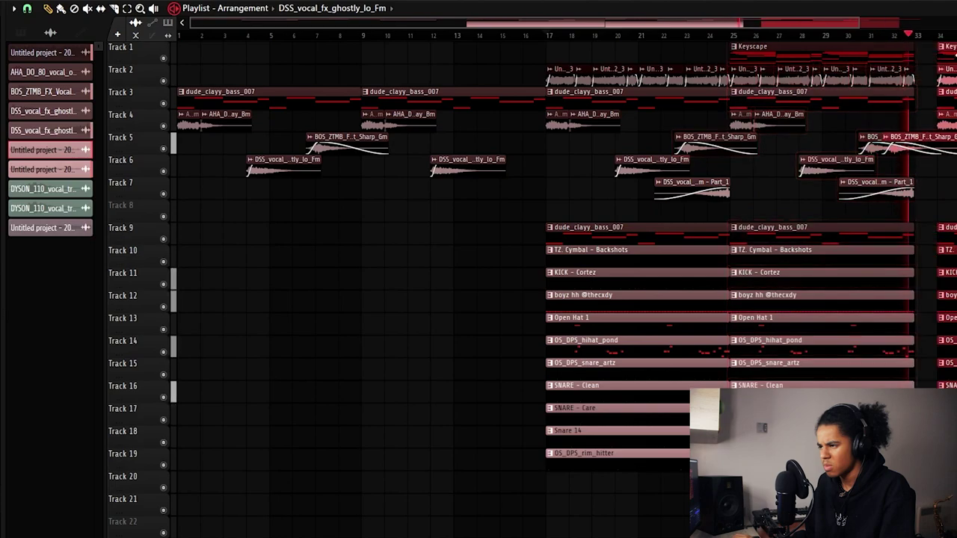
scroll(819, 244, "down", 2)
left_click(817, 208)
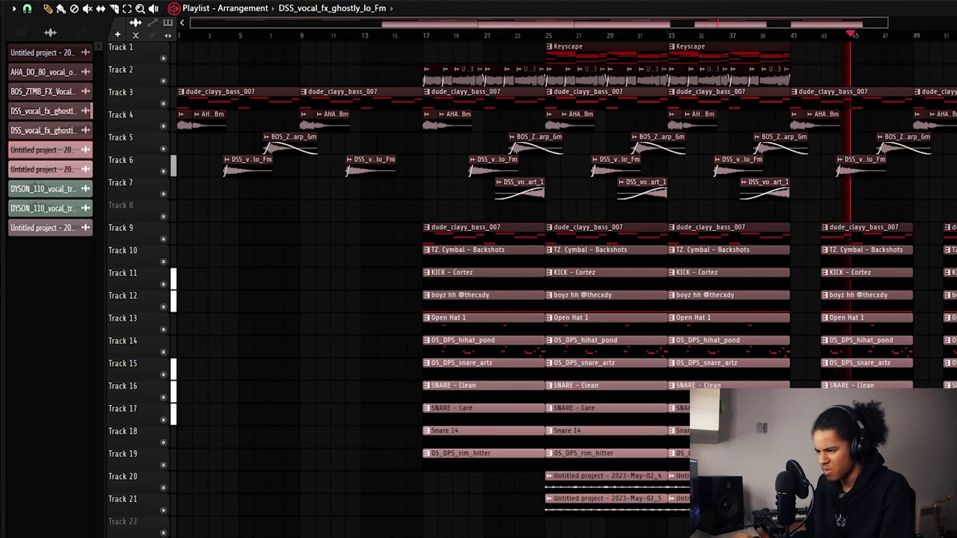
Step: Remove the BOS_ZTMB clip near bar 47 and add a DSS_vocal_fx_ghostly_lo_Fm - Part_1 clip on Track 7 ending at bar 57
scroll(922, 164, "down", 3)
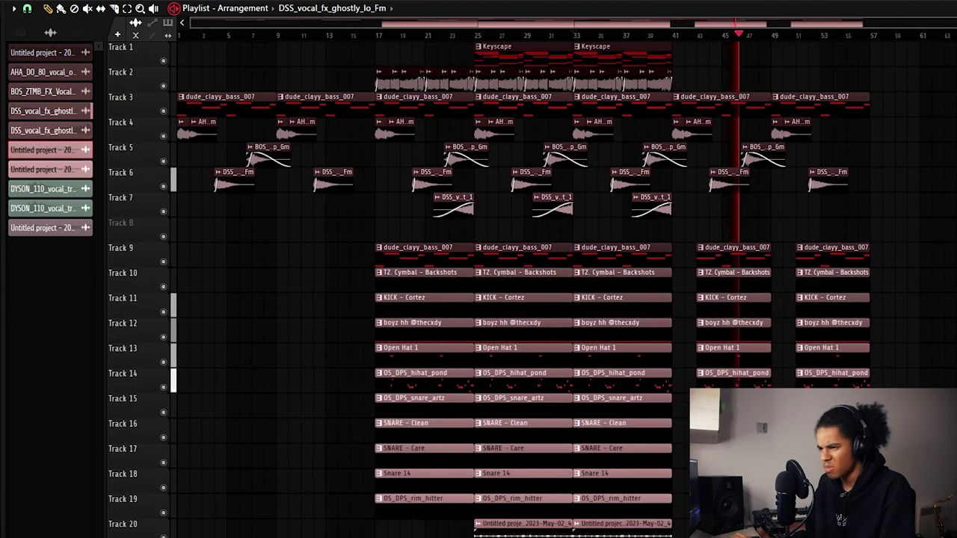
scroll(922, 165, "down", 2)
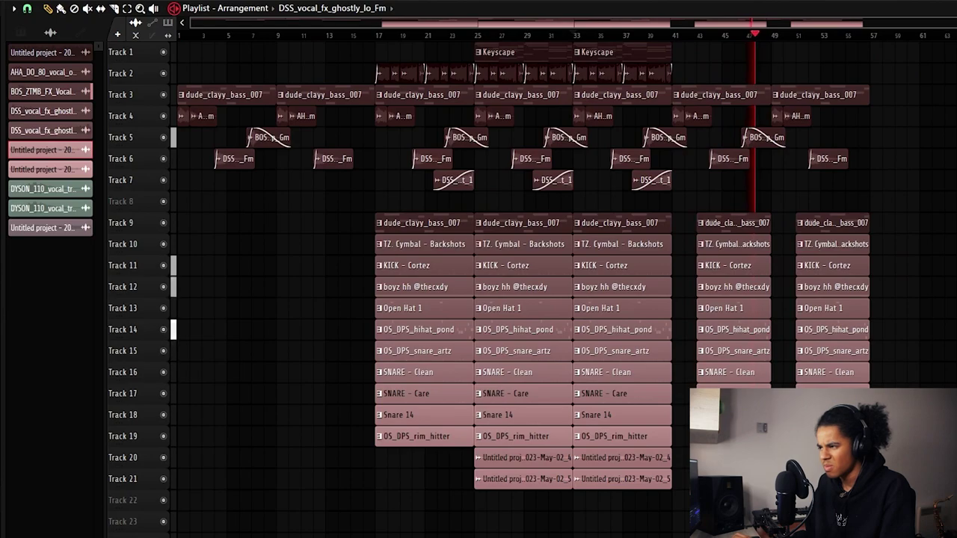
scroll(876, 145, "up", 2)
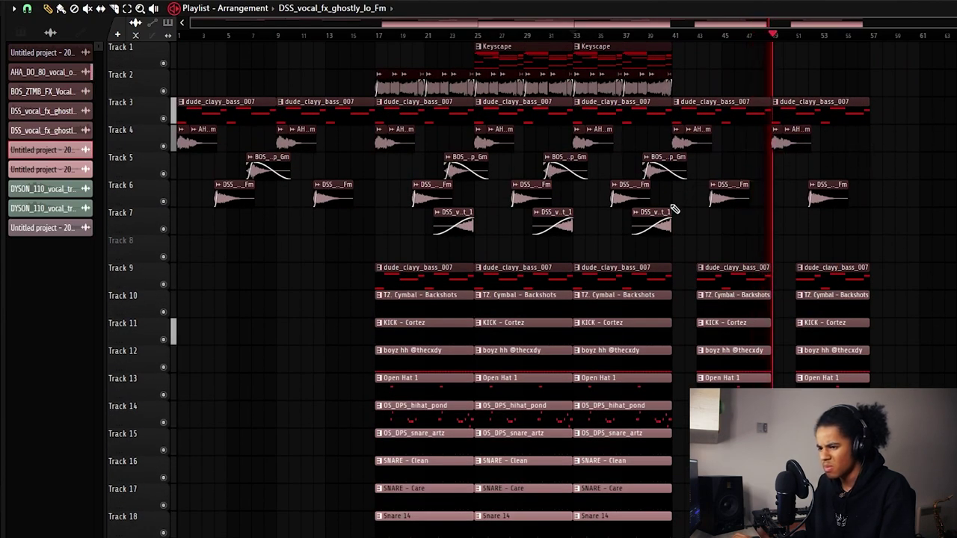
left_click(652, 221)
left_click(842, 222)
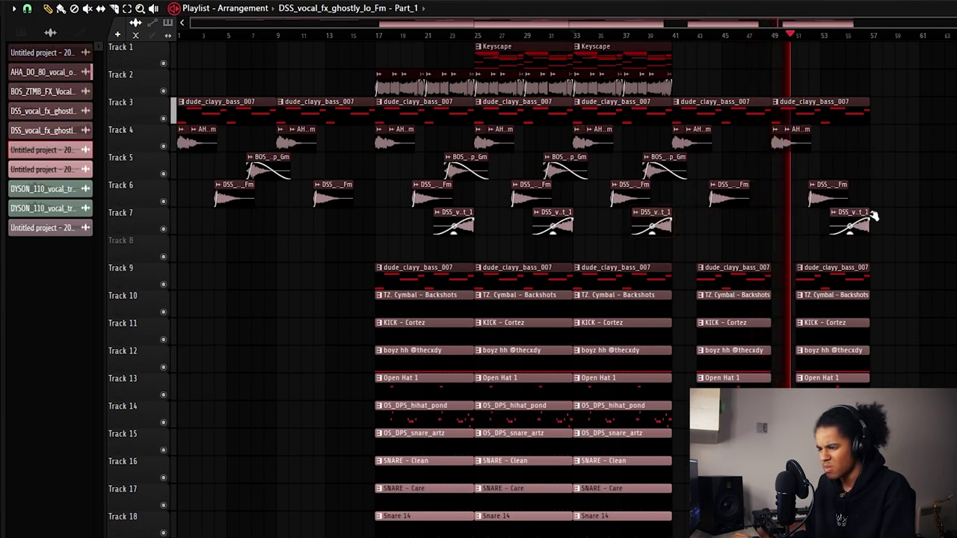
Step: Move the Keyscape clip at bar 25 on Track 1 towards the end of the arrangement
scroll(897, 90, "down", 1)
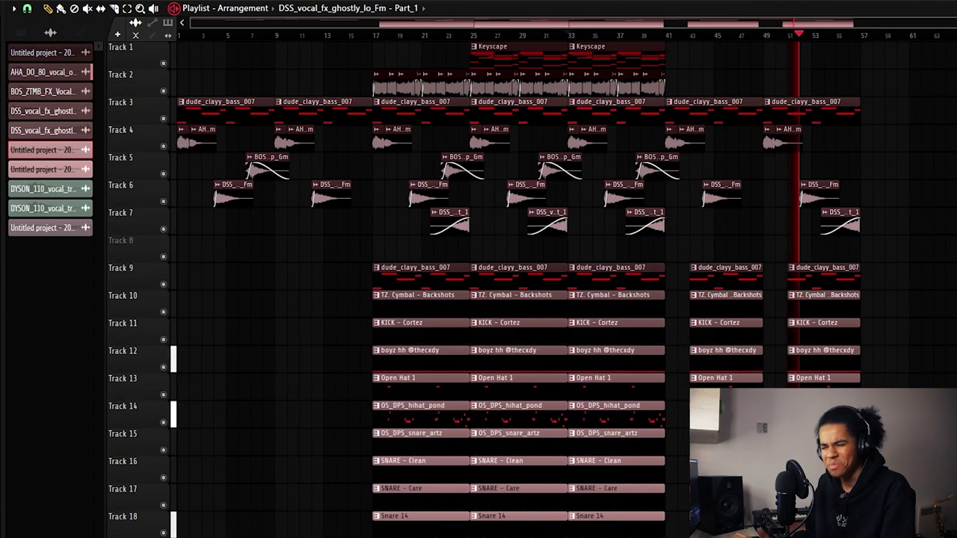
scroll(510, 163, "down", 2)
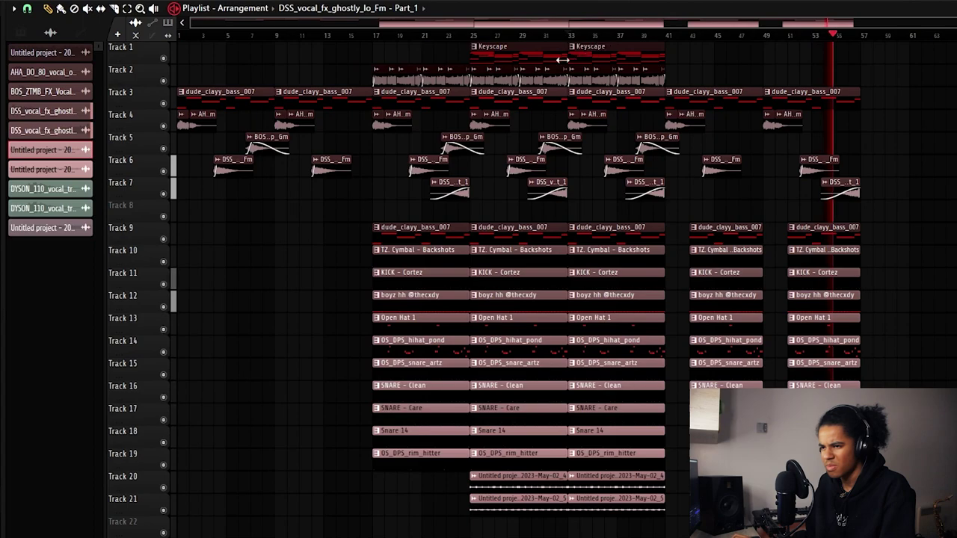
left_click_drag(474, 51, 882, 66)
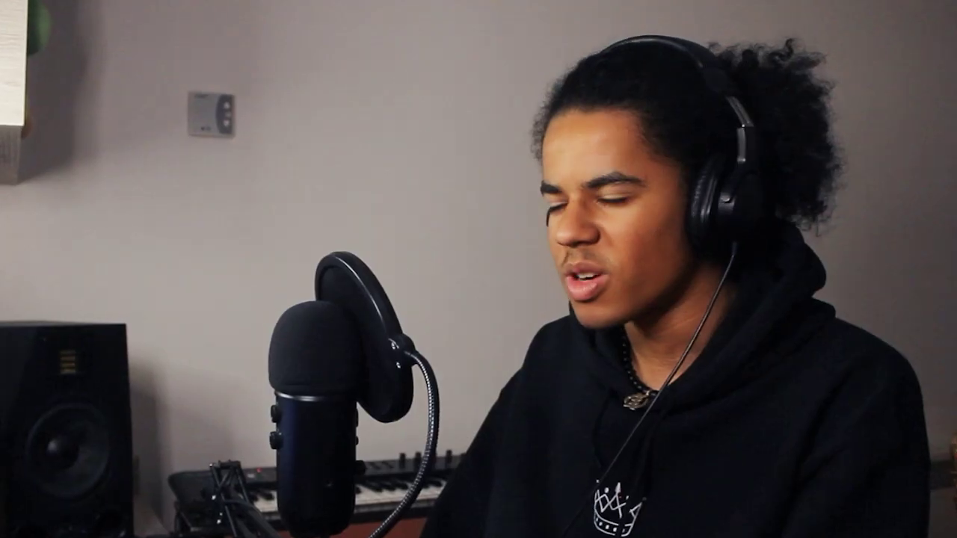